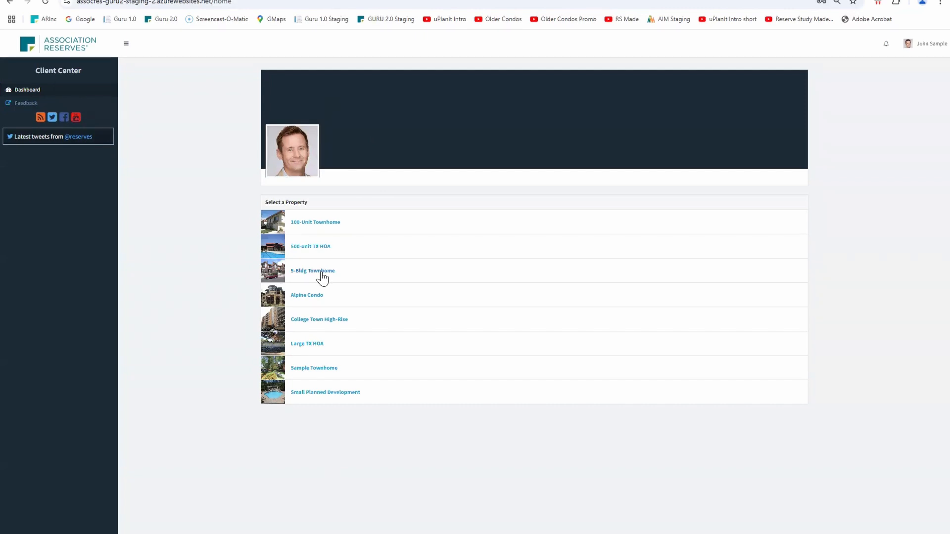
Open the 5-Bldg Townhome property, view its user accounts, and enter its uPlanIt area, dismissing the access notice
click(321, 272)
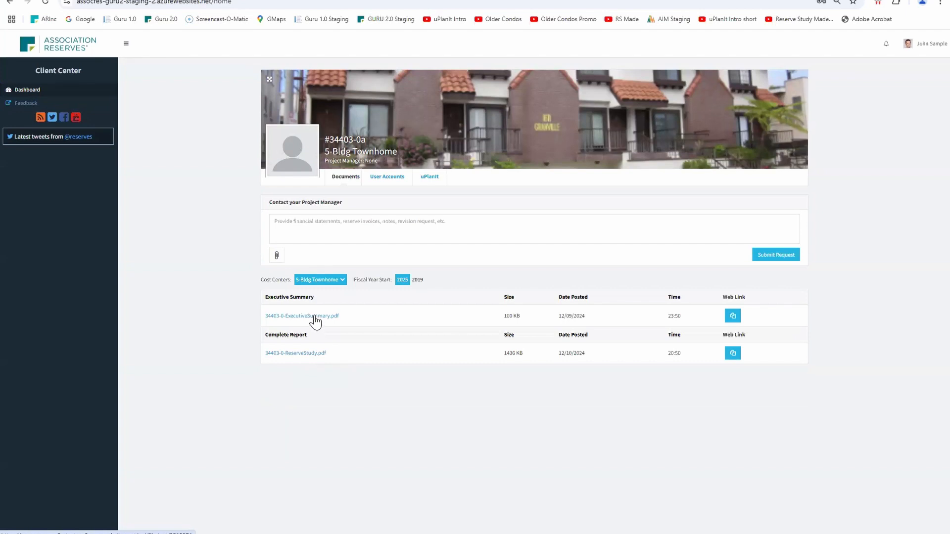
click(384, 178)
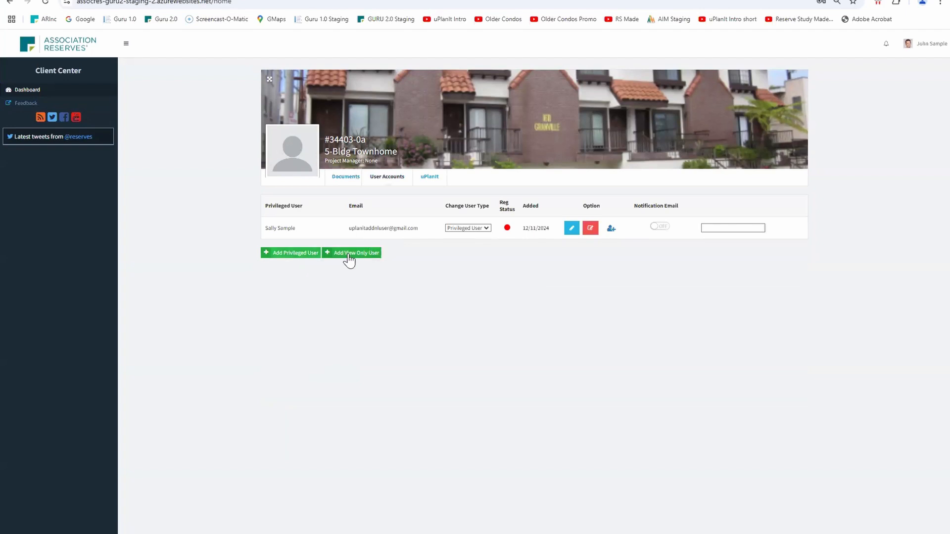
click(430, 177)
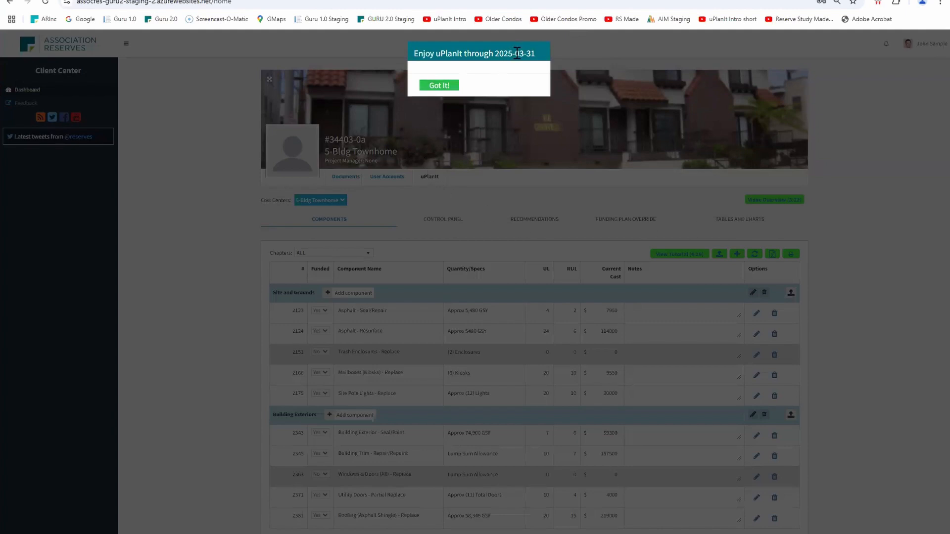
click(453, 88)
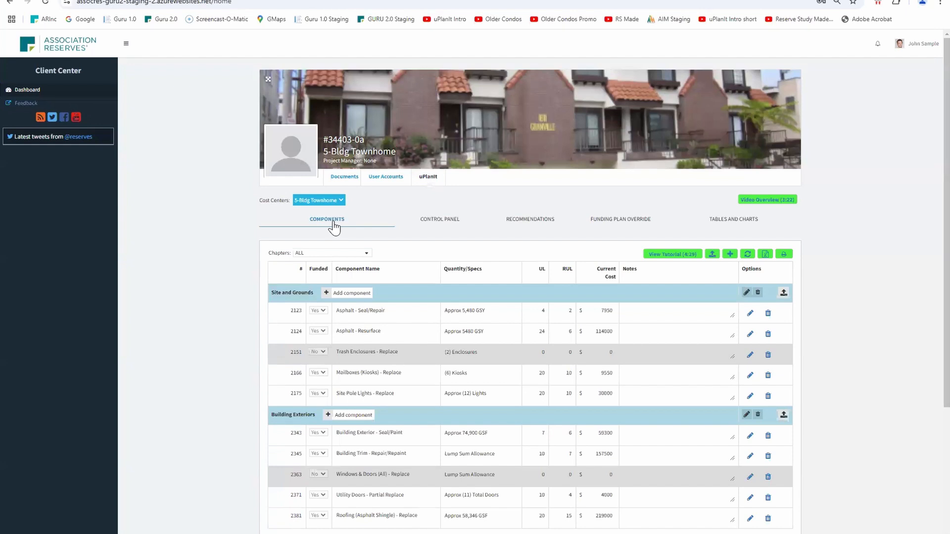
Look through the Control Panel, Recommendations, Funding Plan Override, Tables and Charts, and Components sections of uPlanIt
click(454, 224)
click(554, 225)
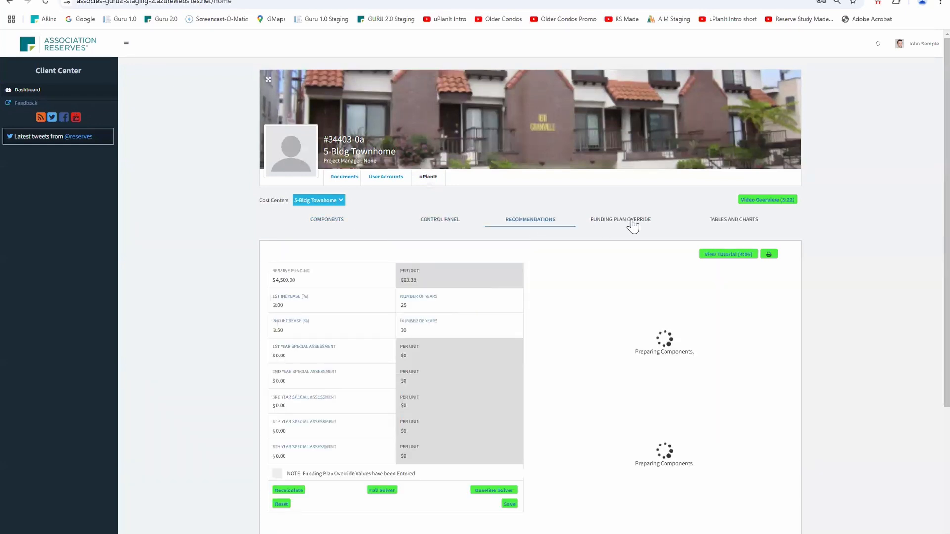
click(633, 223)
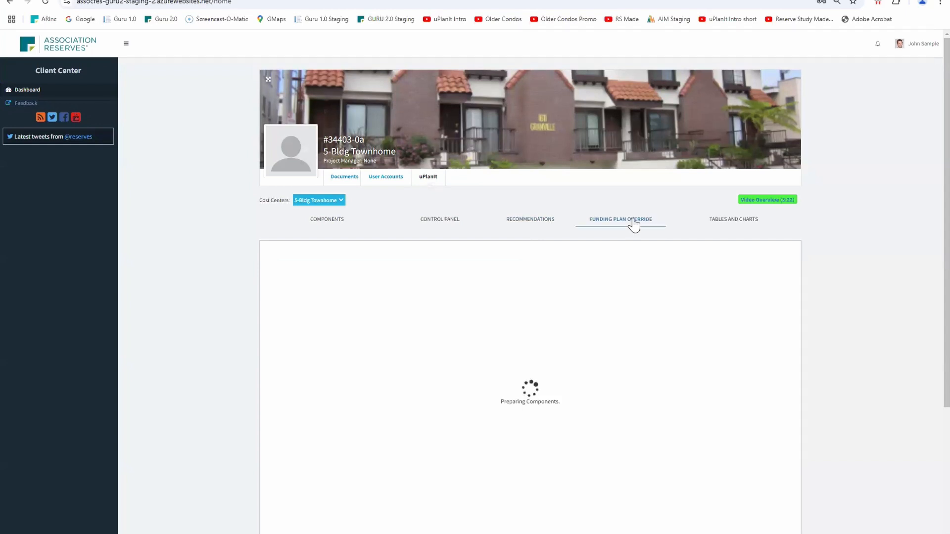
click(727, 225)
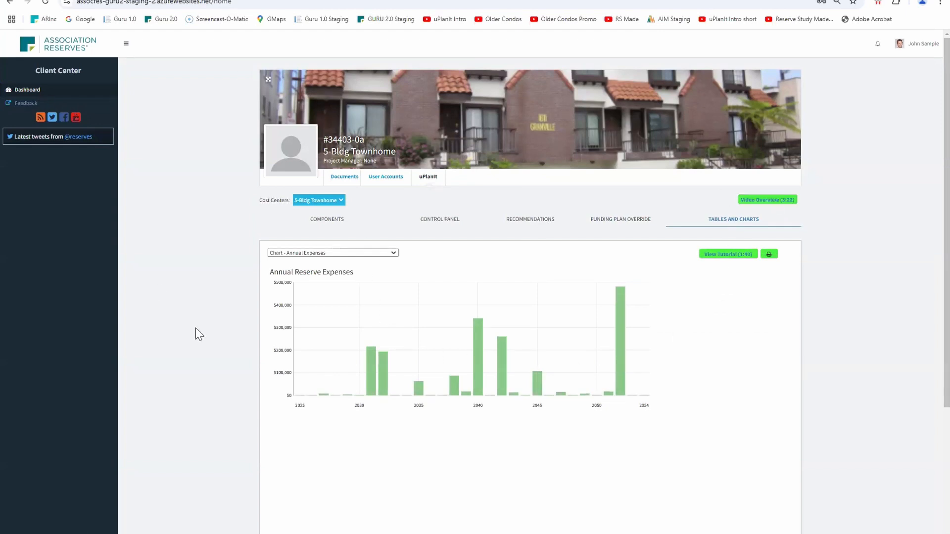
click(336, 222)
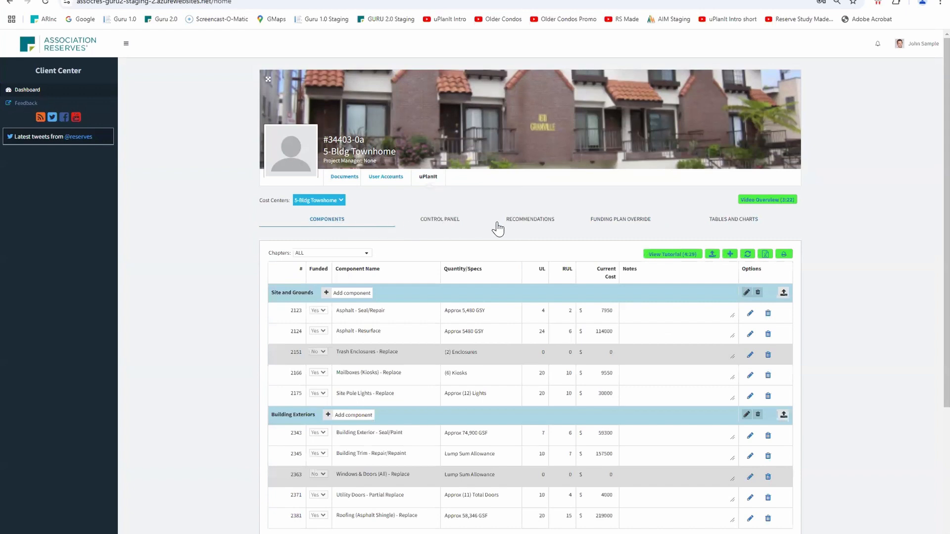
click(672, 254)
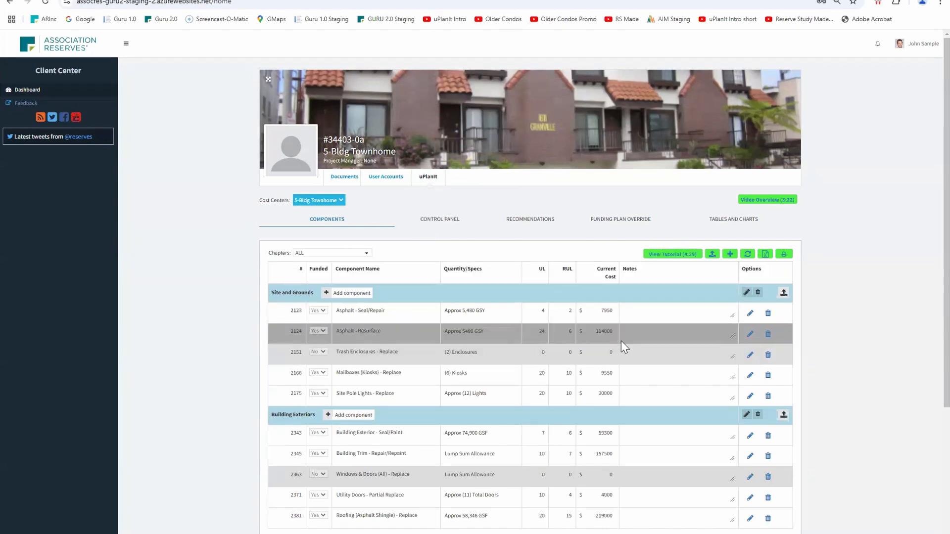
scroll(622, 341, down, 1)
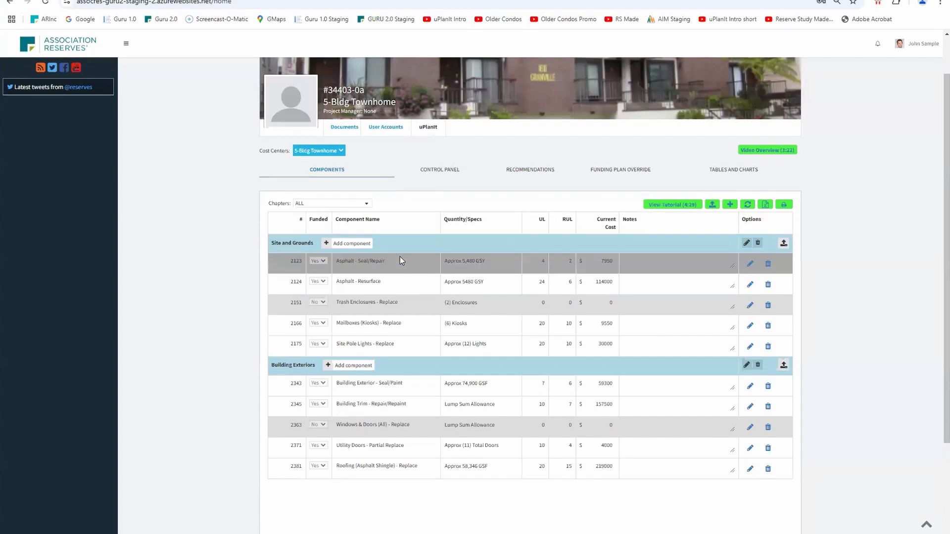
Review the 30-yr Summary (Standard) and Component Significance reports, plus the Control Panel's financial settings
click(732, 173)
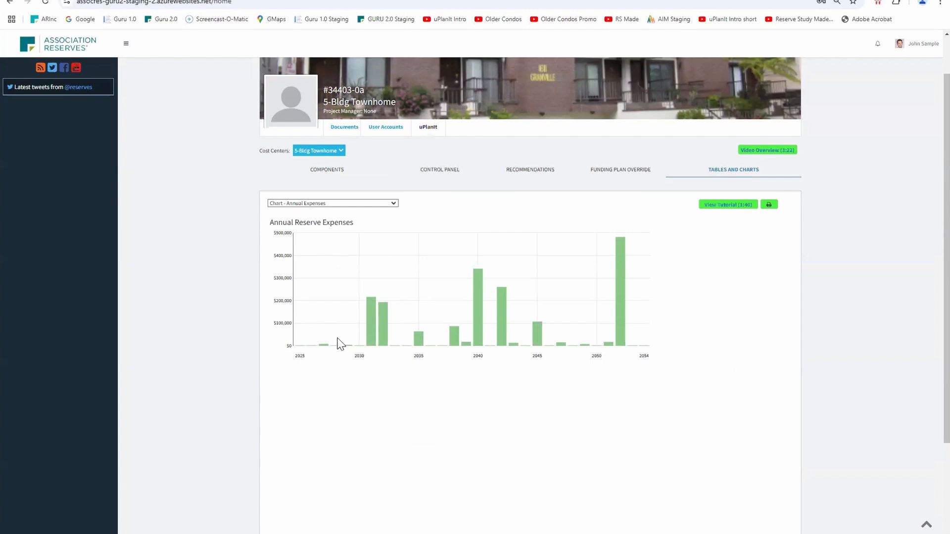
click(394, 203)
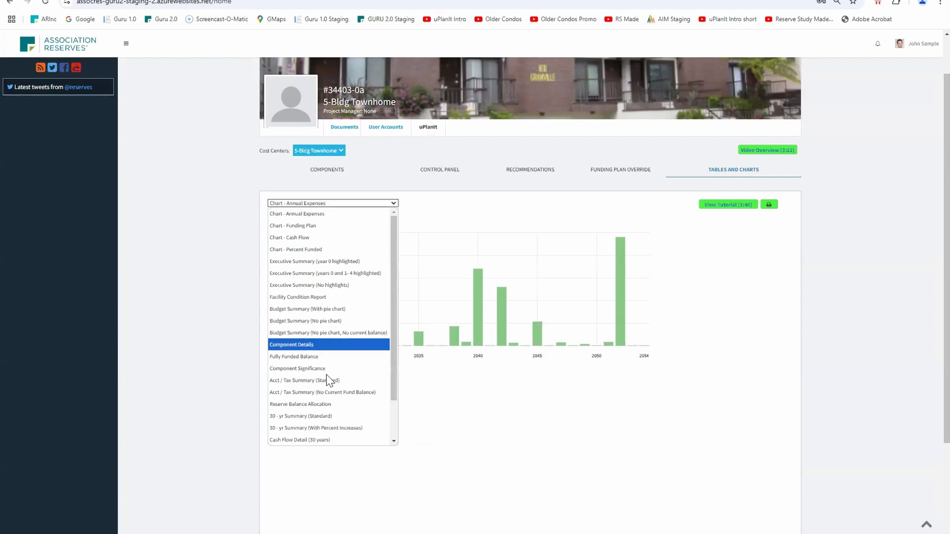
click(318, 416)
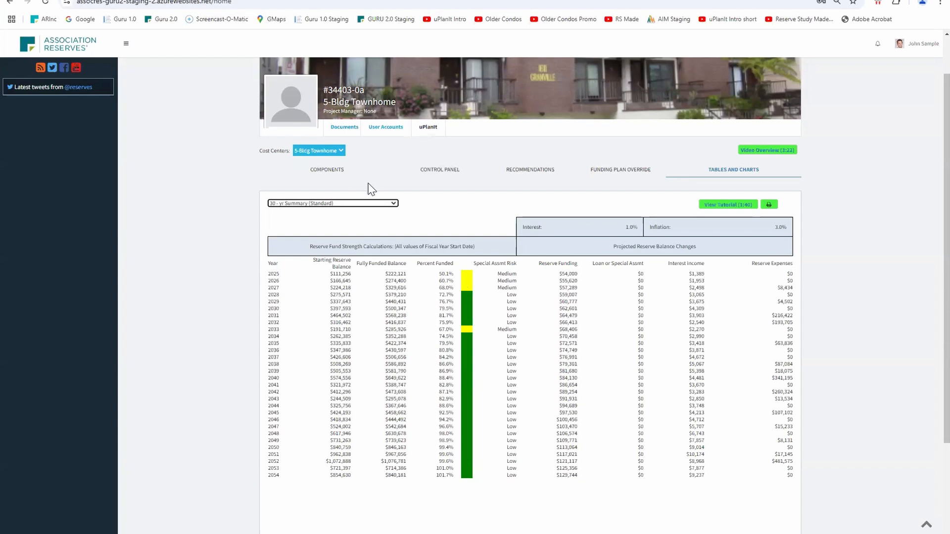
click(393, 203)
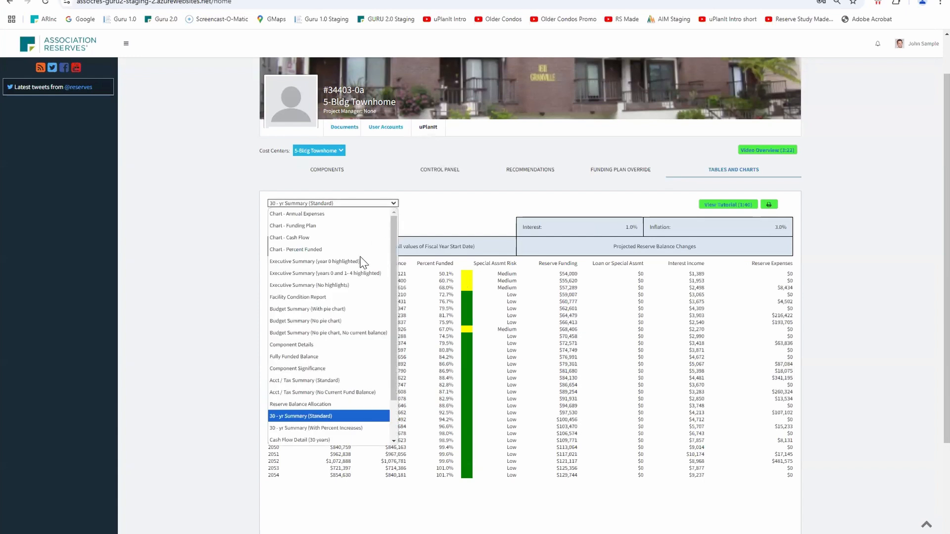
click(305, 370)
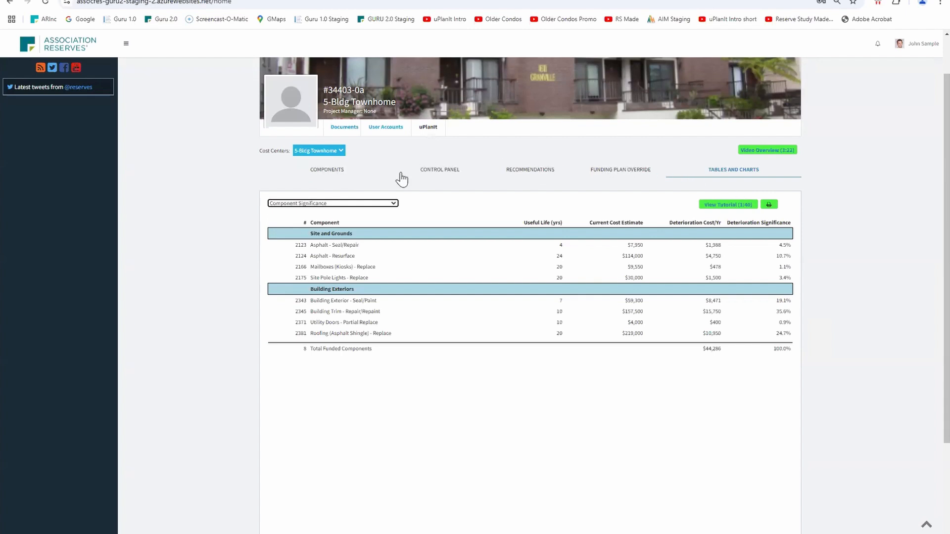
click(437, 173)
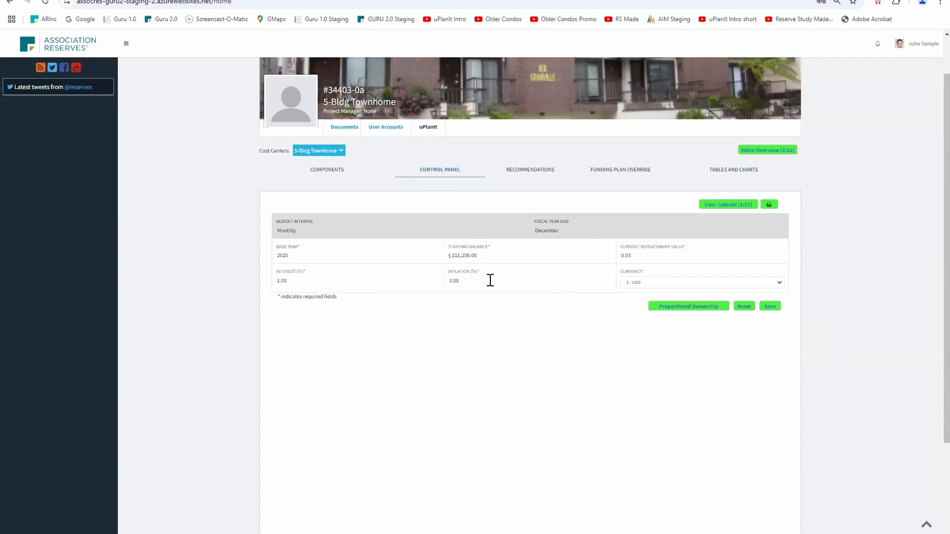
Add a new component named "Entry Sign" to the Site and Grounds chapter of the component list
click(337, 171)
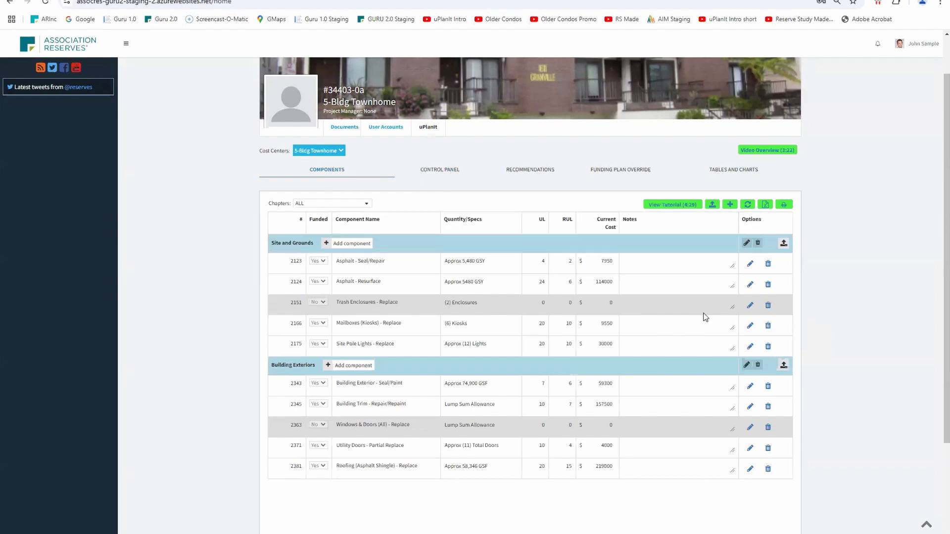
click(353, 244)
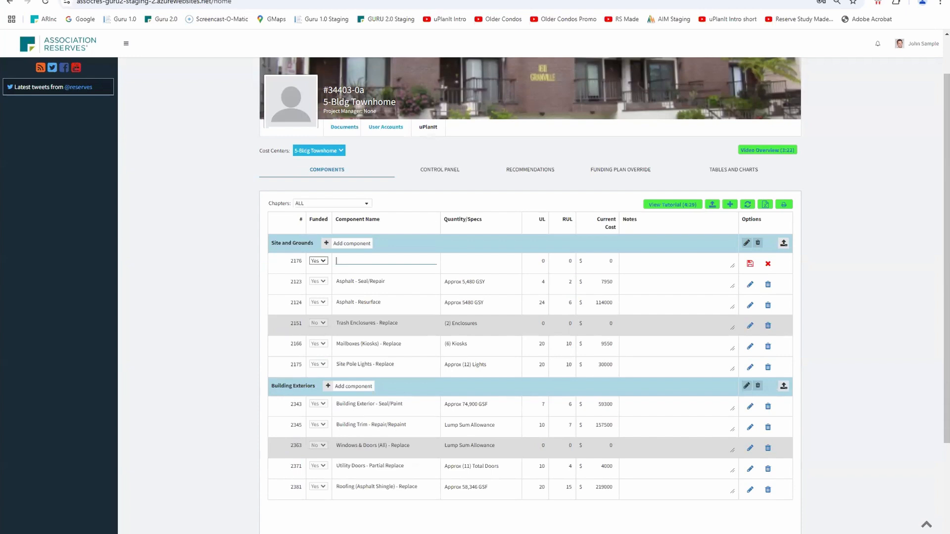
text(Entry Monyment)
key(BackSpace)
key(BackSpace)
text(ier)
key(BackSpace)
key(BackSpace)
key(BackSpace)
key(BackSpace)
key(BackSpace)
key(BackSpace)
text(Sign)
Give the Entry Sign the quantity "2x5 carved wood", useful life 15, remaining useful life 4 and current cost 2000
key(Tab)
text(2x5 carved wood)
key(Tab)
text(15)
key(Tab)
text(4)
key(Tab)
text(2000)
Add the note "Estimate from ABC Signs" to the Entry Sign and save the component
key(Tab)
text(Est)
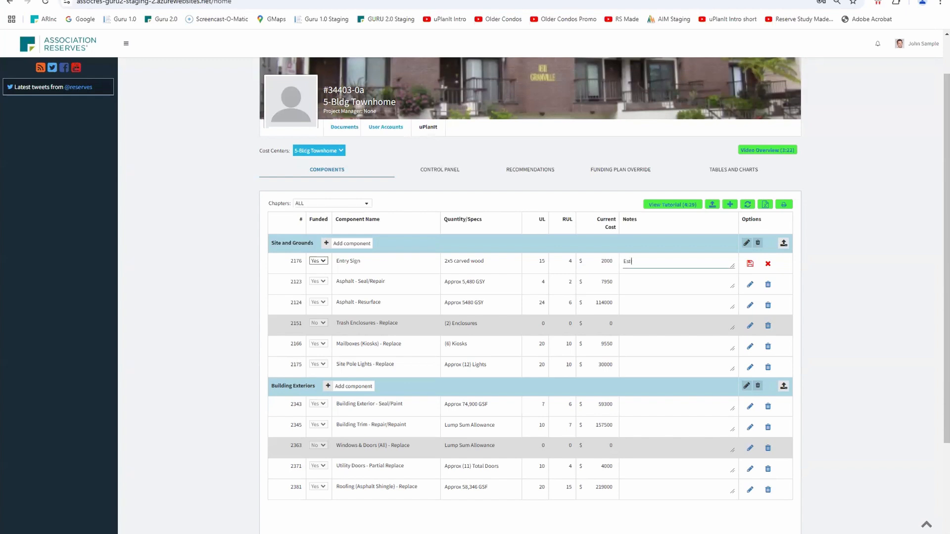
text(iaate from ABC Signs)
click(750, 263)
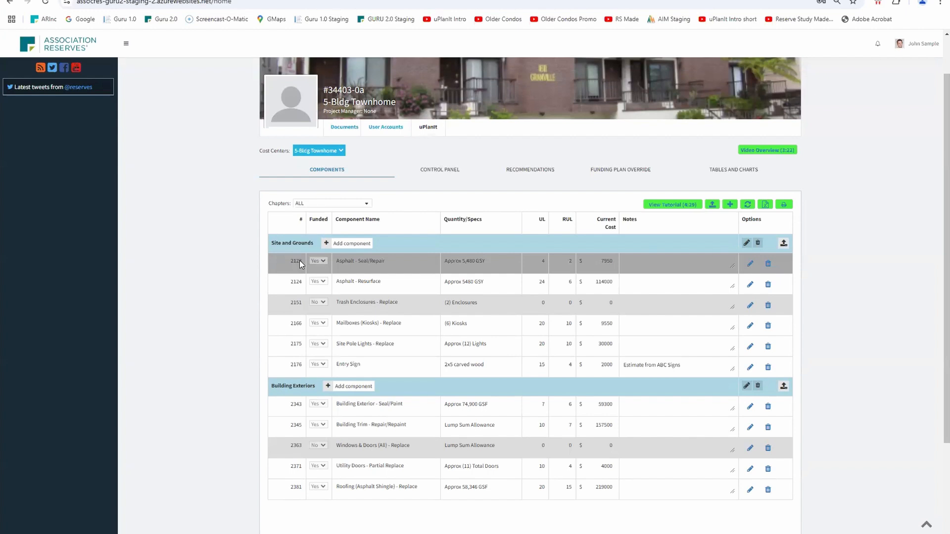
Change the Entry Sign's component number to 2120 and save it
click(750, 368)
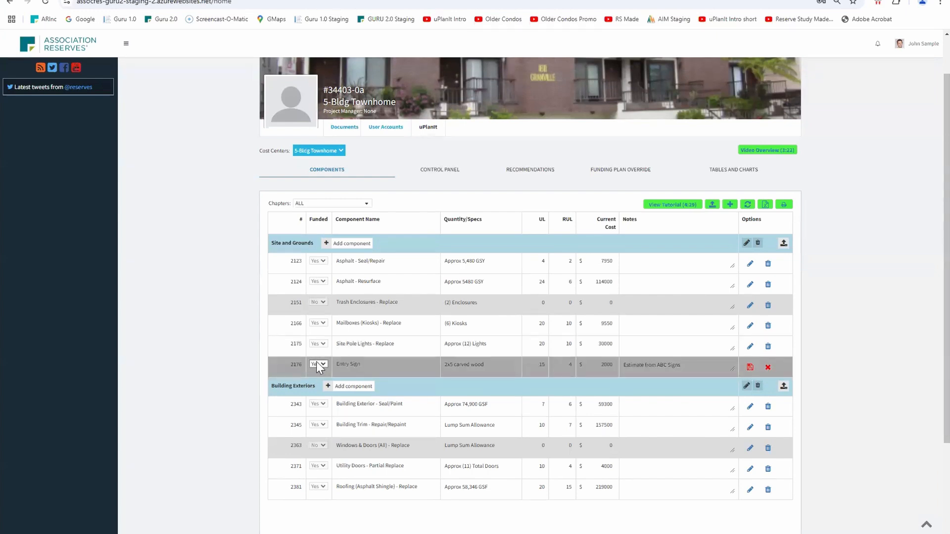
click(300, 364)
key(BackSpace)
text(20)
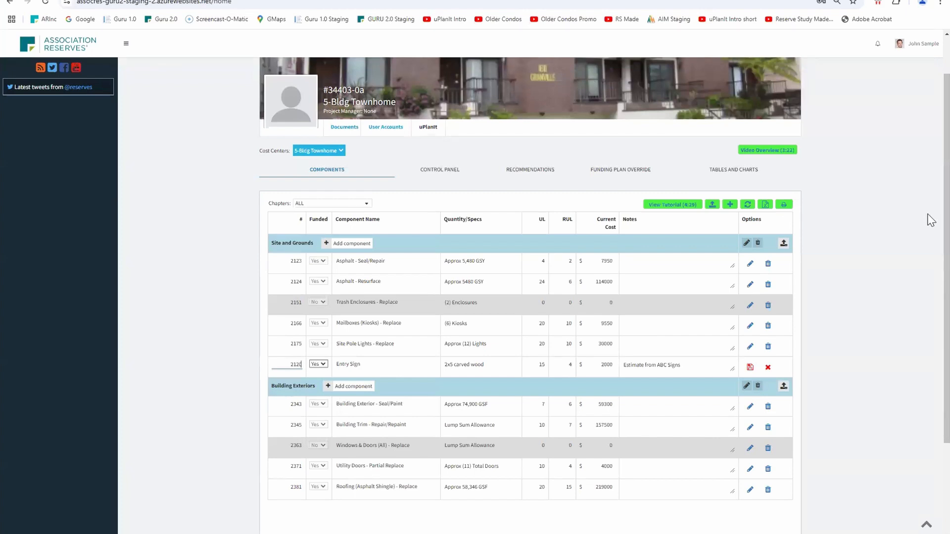
click(750, 367)
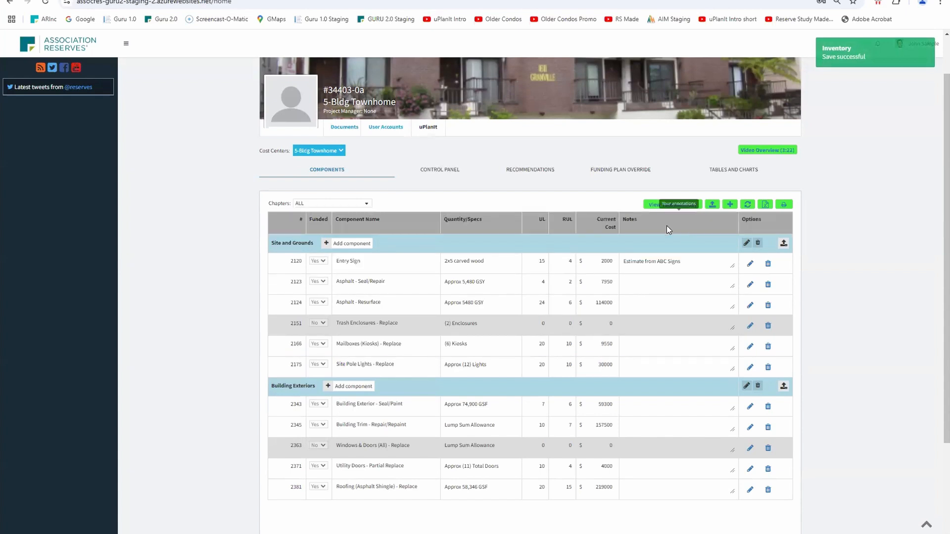
Add a new component named "Exterior light fixtures" to the Building Exteriors chapter
scroll(475, 329, down, 1)
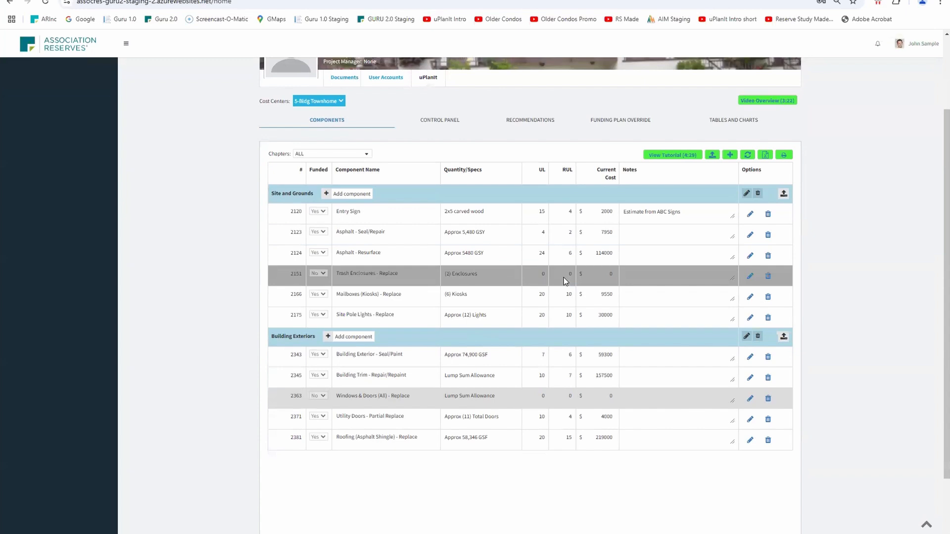
click(360, 341)
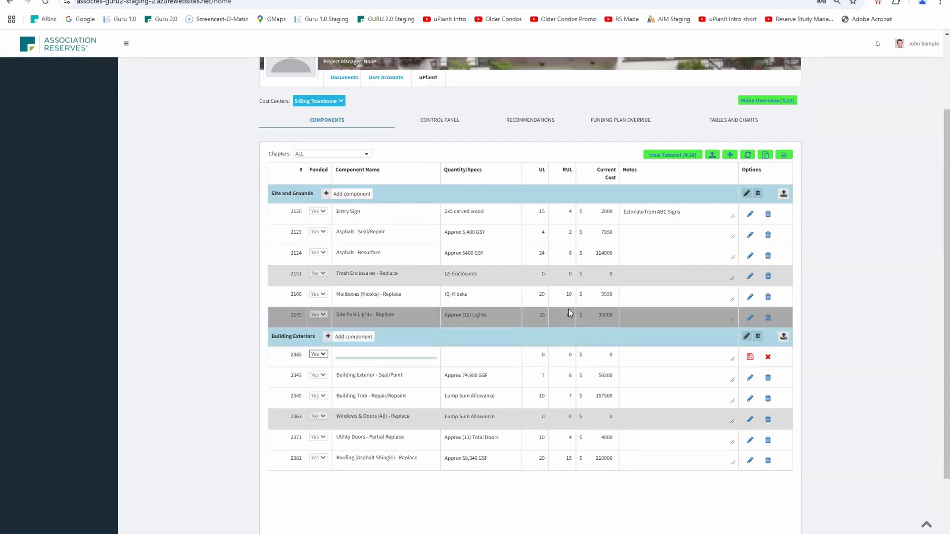
text(Exterior Light fixtures)
key(Tab)
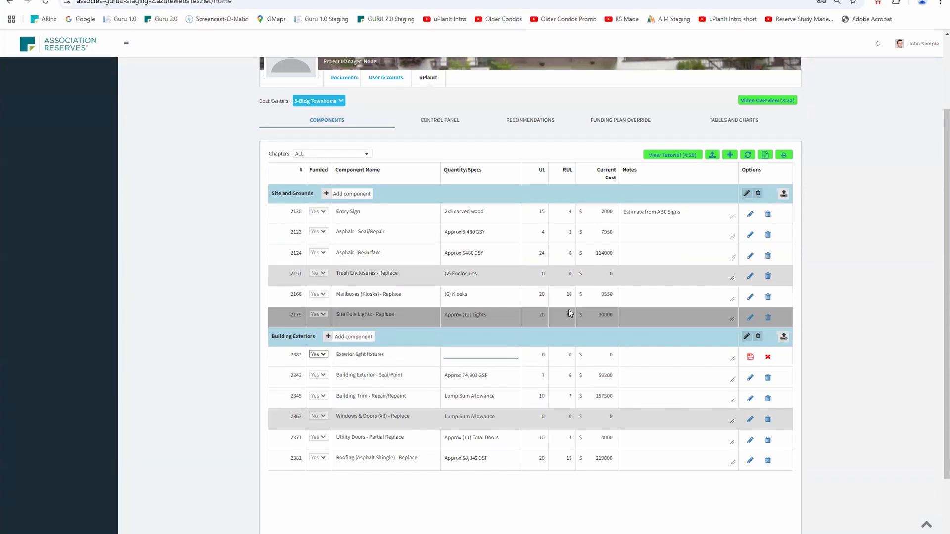
Give the exterior light fixtures the quantity "50 total", useful life 20, remaining useful life 19 and current cost 20000
text(50 total)
key(Tab)
text(20)
key(Tab)
text(15)
key(Tab)
text(20000)
key(Tab)
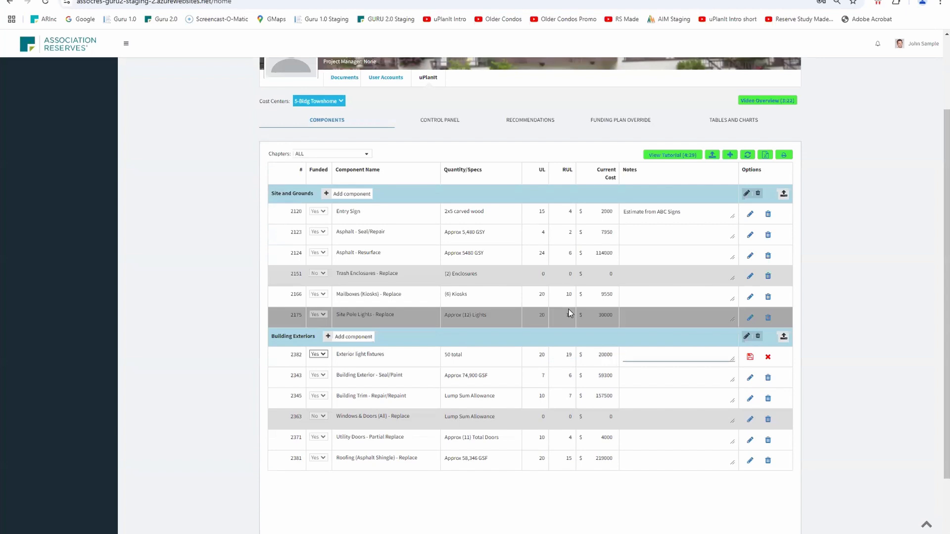
Enter the note "Recent cost early 2024", set the light fixtures' component number to 2340, and save the component
text(Recent cost early 2024)
click(299, 354)
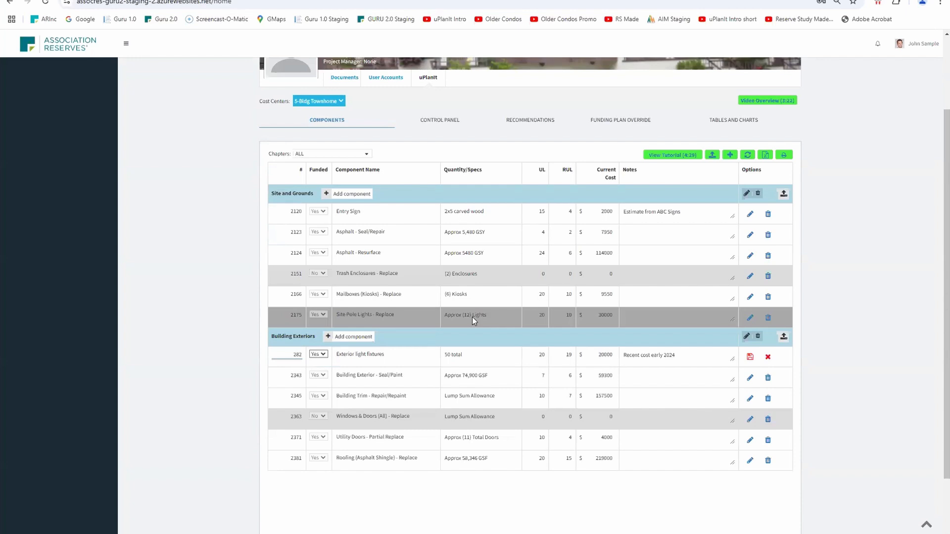
key(BackSpace)
text(340)
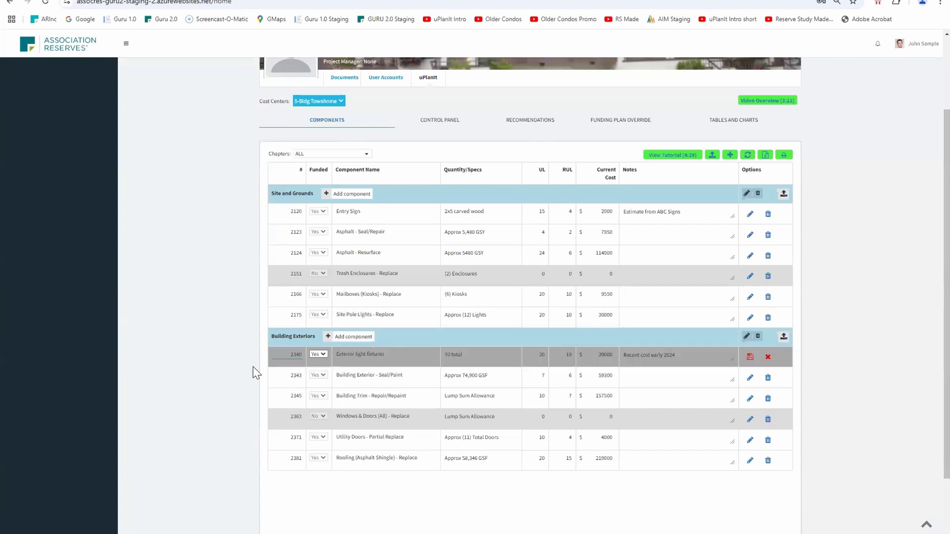
click(750, 357)
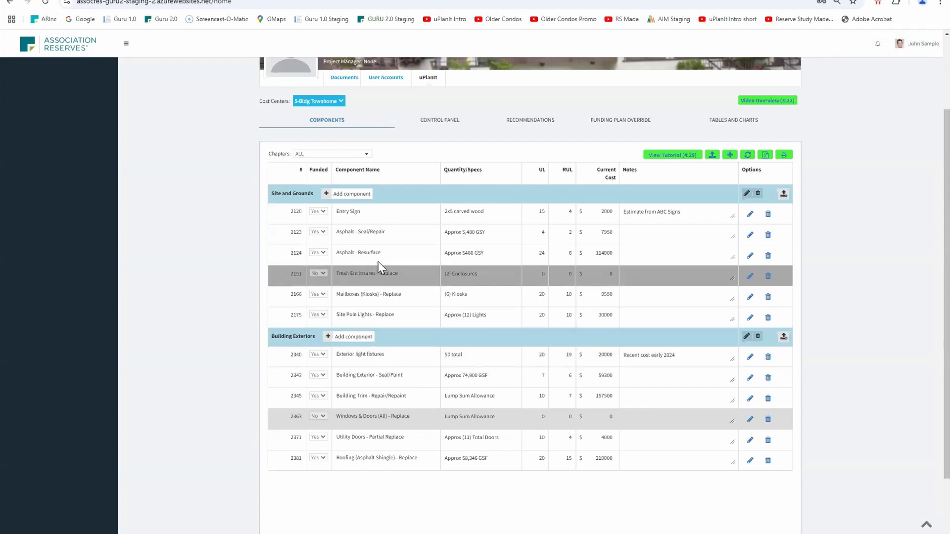
Download the inventory template from the component upload dialog and open its Component List worksheet in Excel
click(711, 157)
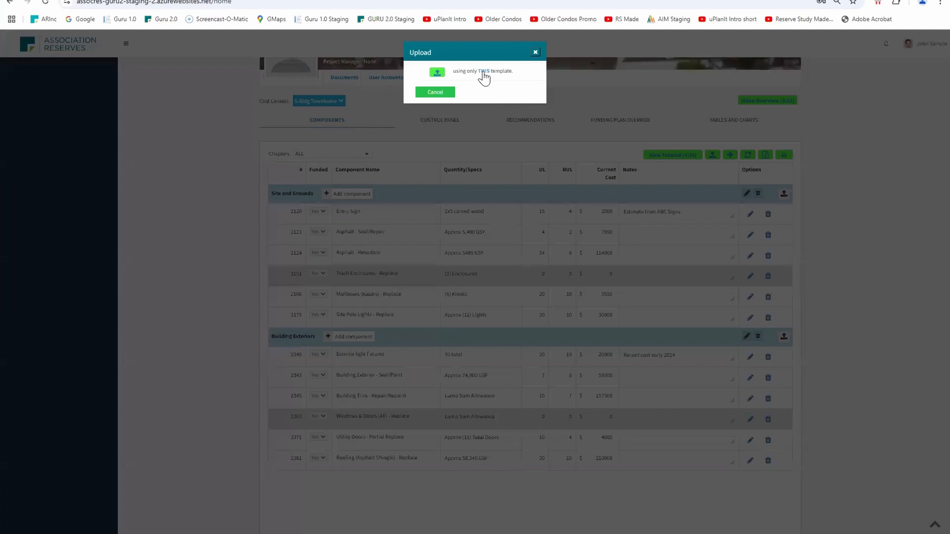
click(484, 72)
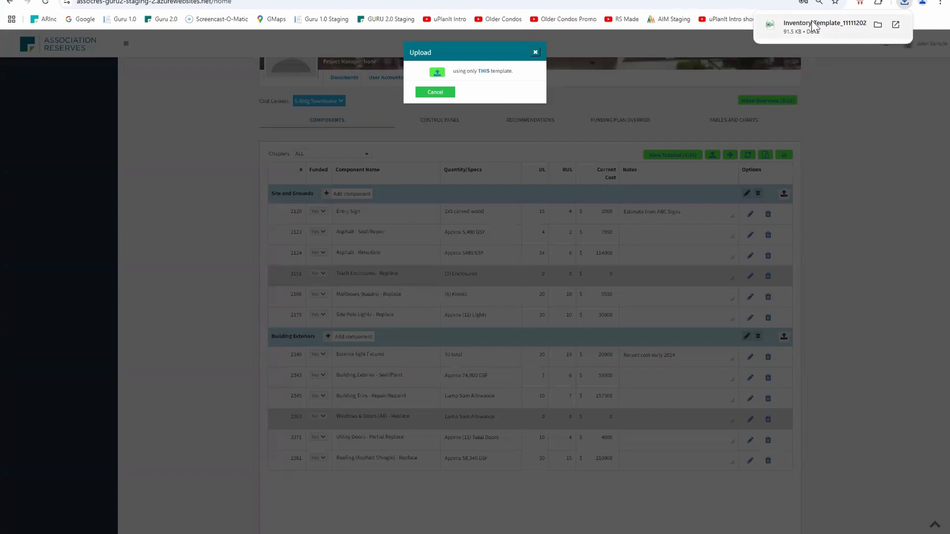
click(810, 25)
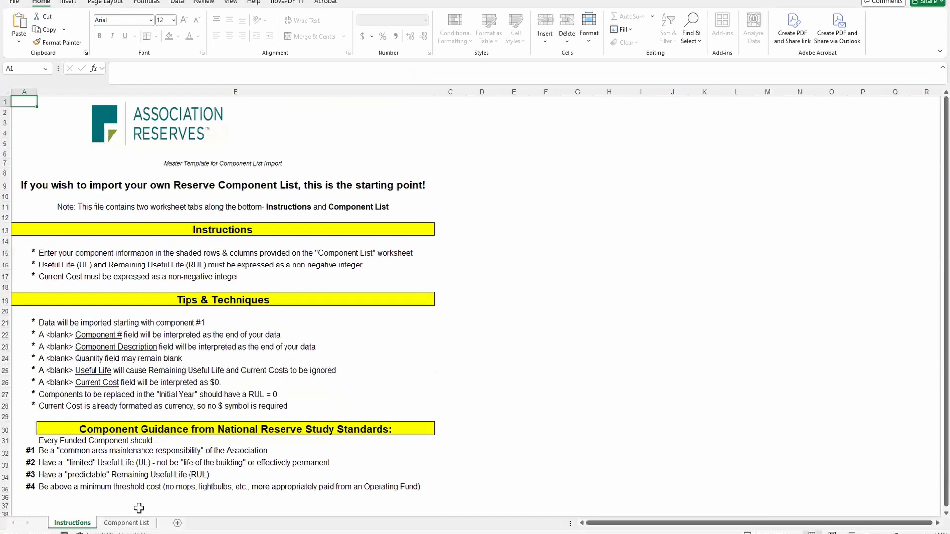
click(127, 523)
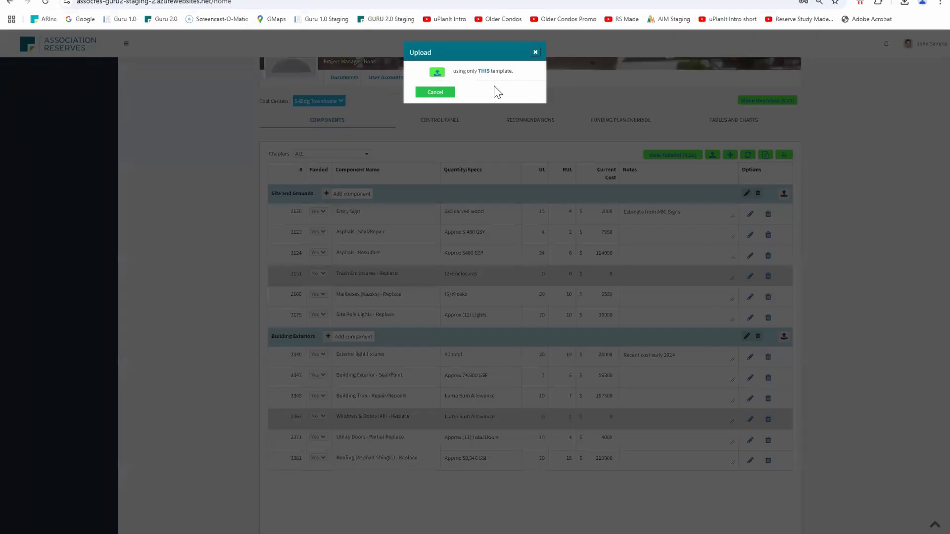
Upload "Inventory Import Webinar Demo-SpaArea.xls" with Append Components and review the added Spa Area chapter in the component list
click(437, 74)
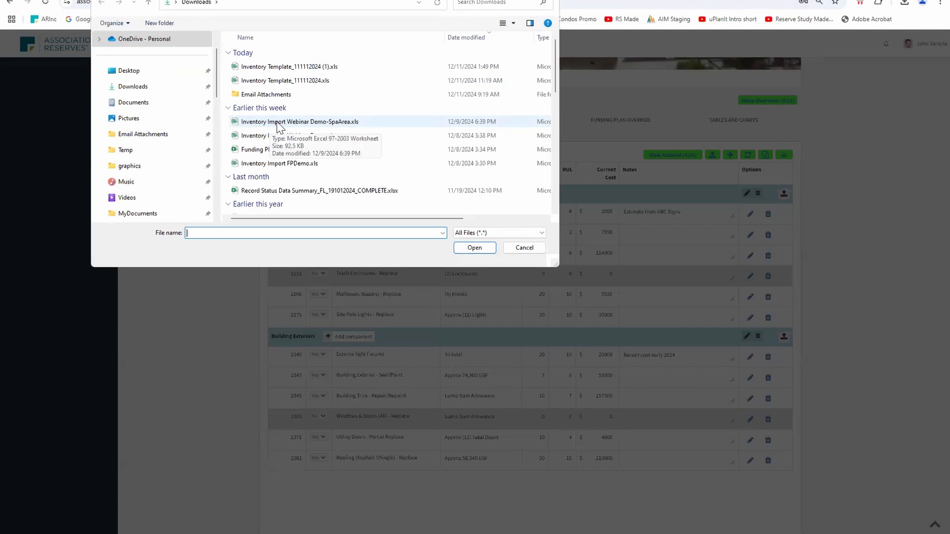
double_click(280, 123)
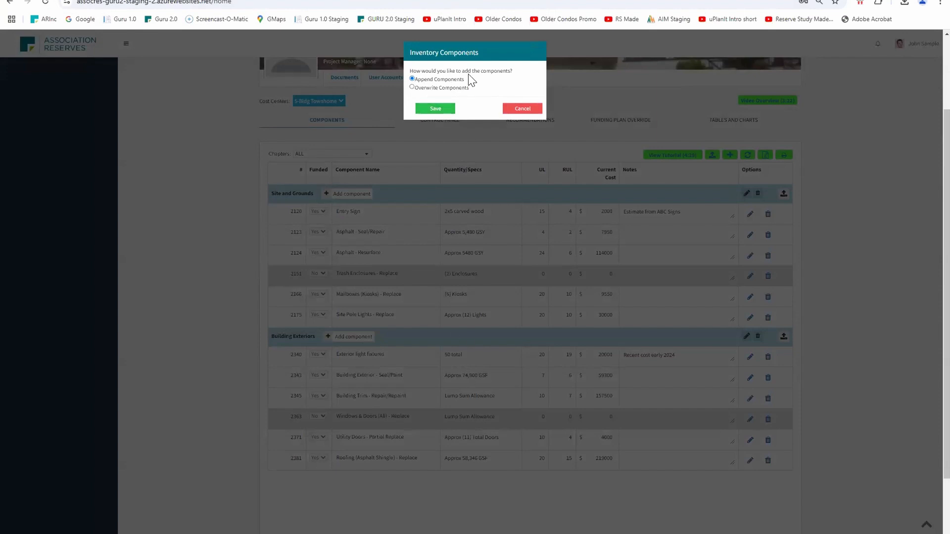
click(436, 108)
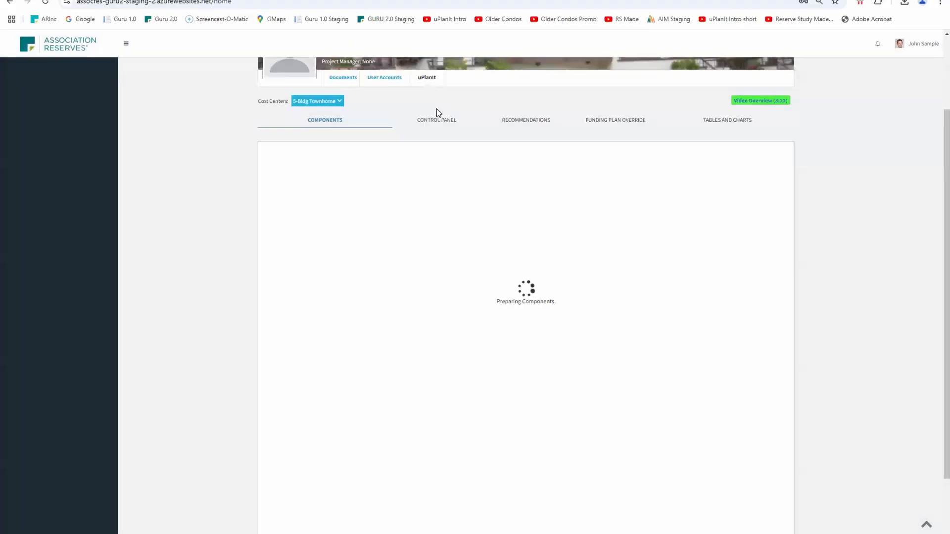
scroll(389, 399, down, 2)
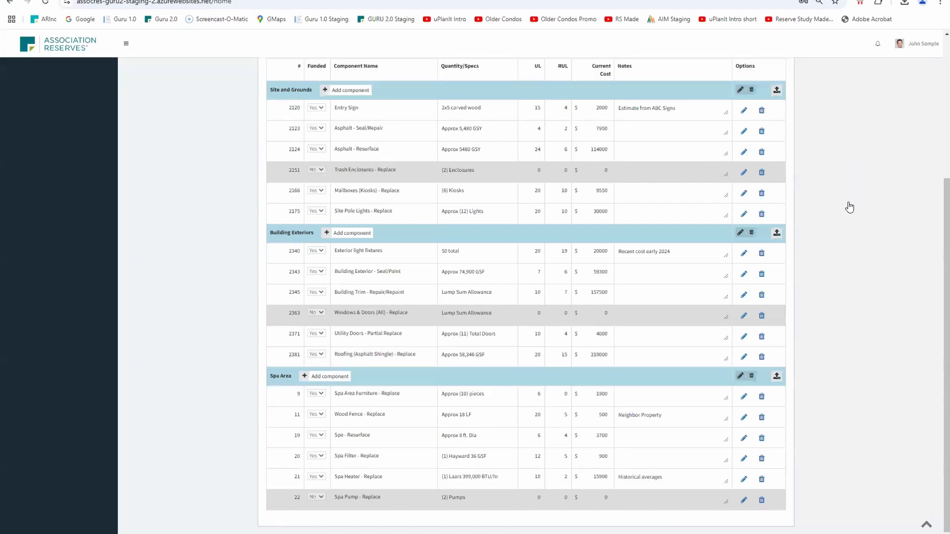
scroll(847, 208, up, 4)
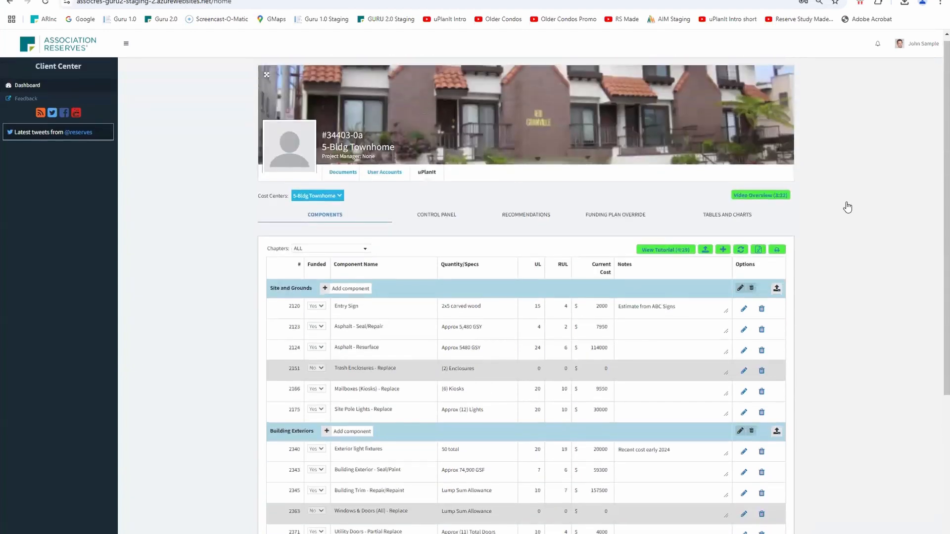
scroll(848, 208, down, 2)
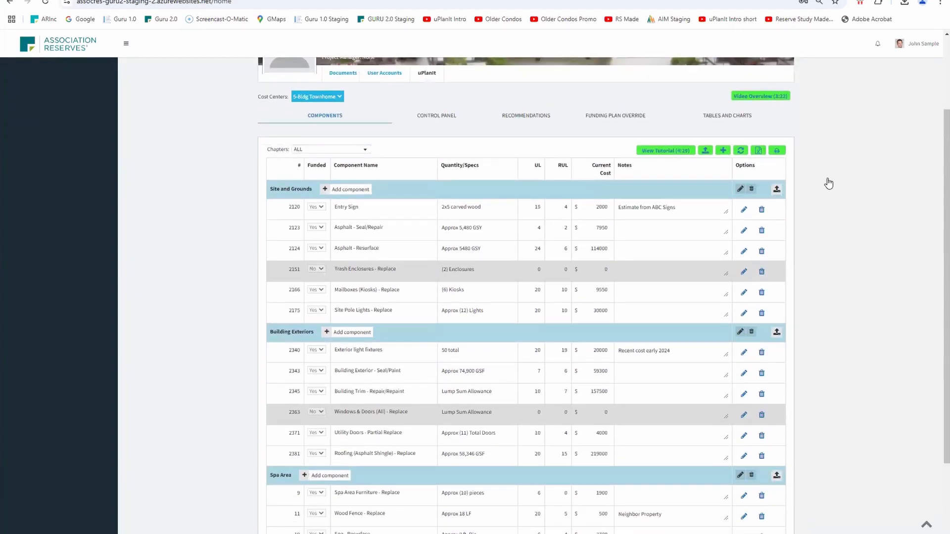
Reset the component list to its original components, and open and dismiss the component upload dialog
click(740, 153)
click(435, 93)
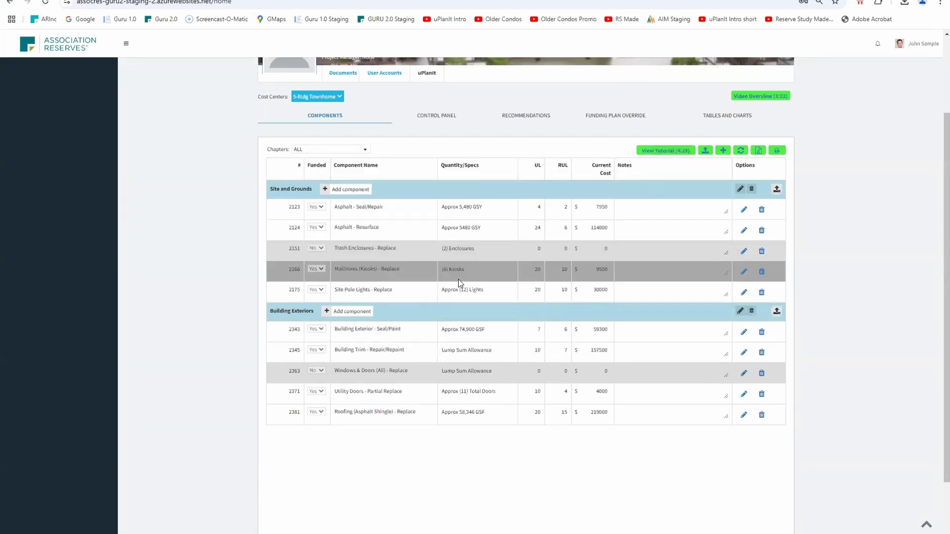
click(706, 149)
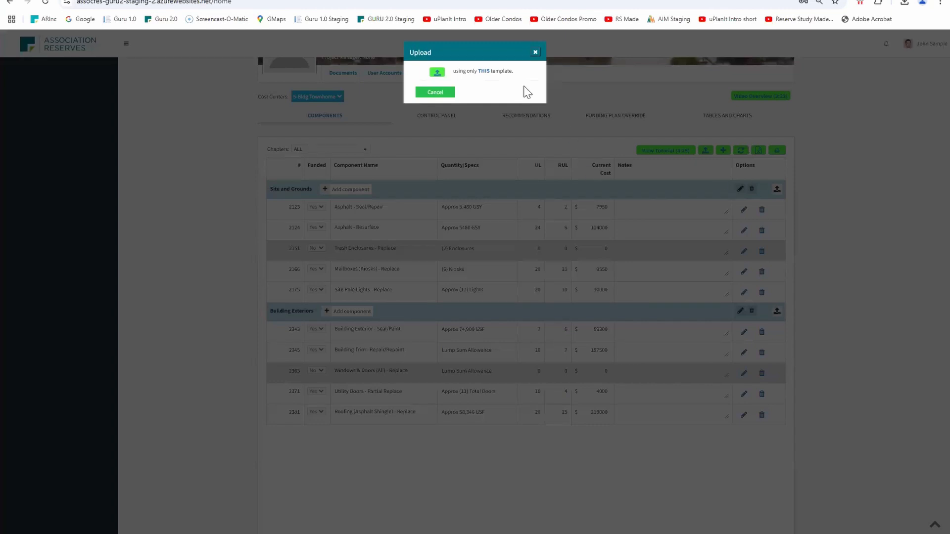
click(535, 52)
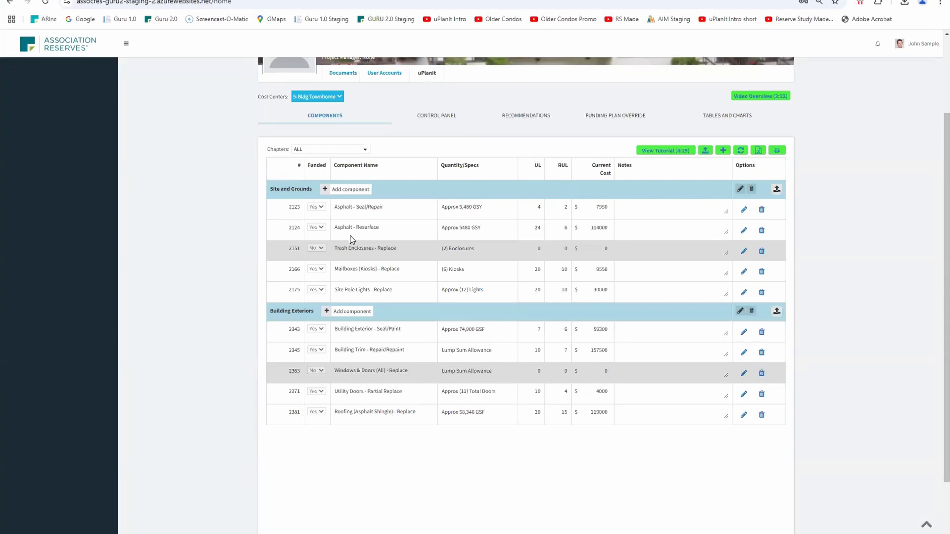
Export the 5-Bldg Townhome component list to an .xlsx file and look over the listed components
click(759, 151)
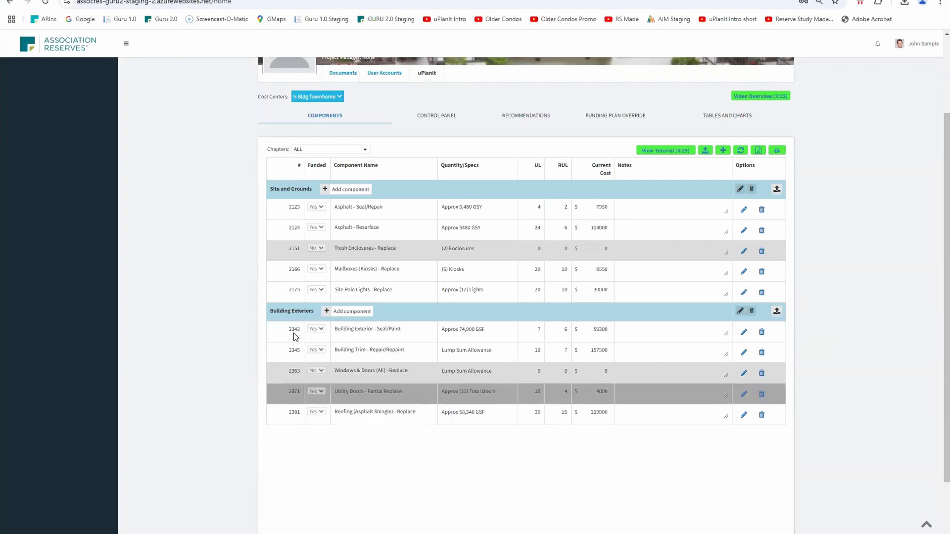
scroll(310, 454, down, 1)
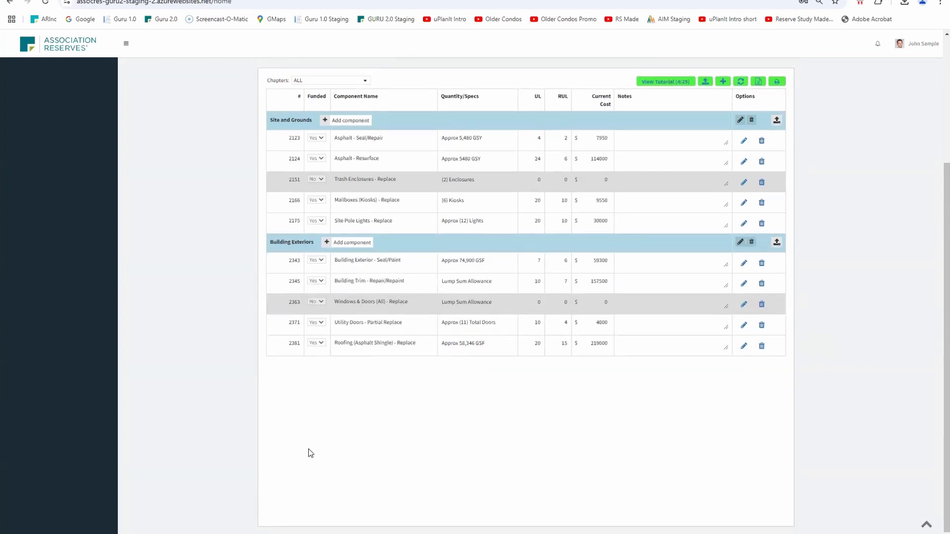
scroll(339, 407, up, 4)
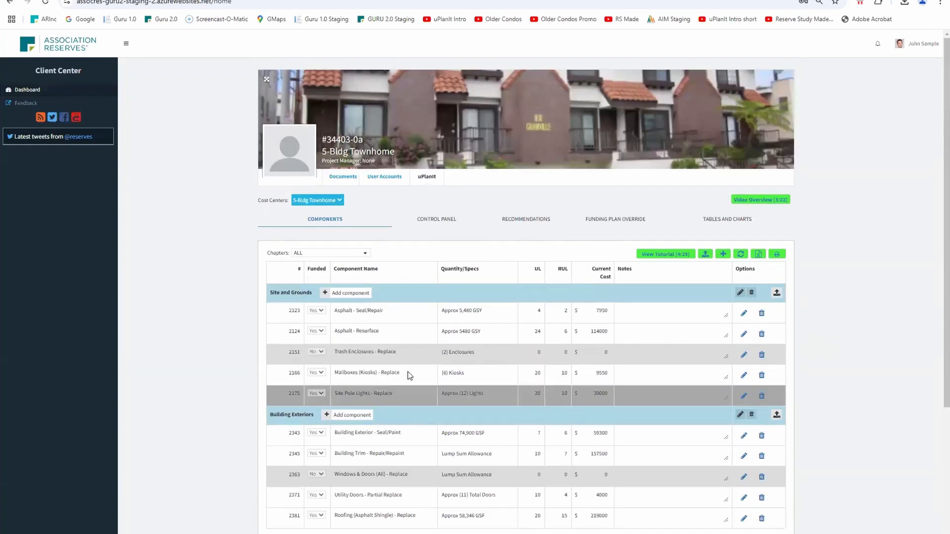